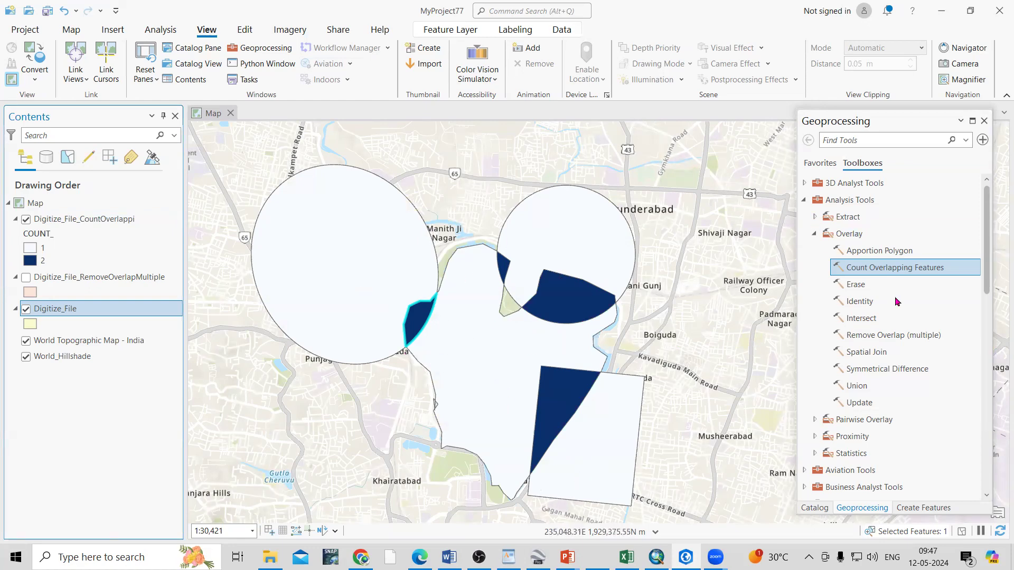
# Toggle the CountOverlappi and RemoveOverlapMultiple result layers to compare them, leaving both unchecked
pyautogui.click(26, 219)
pyautogui.click(23, 280)
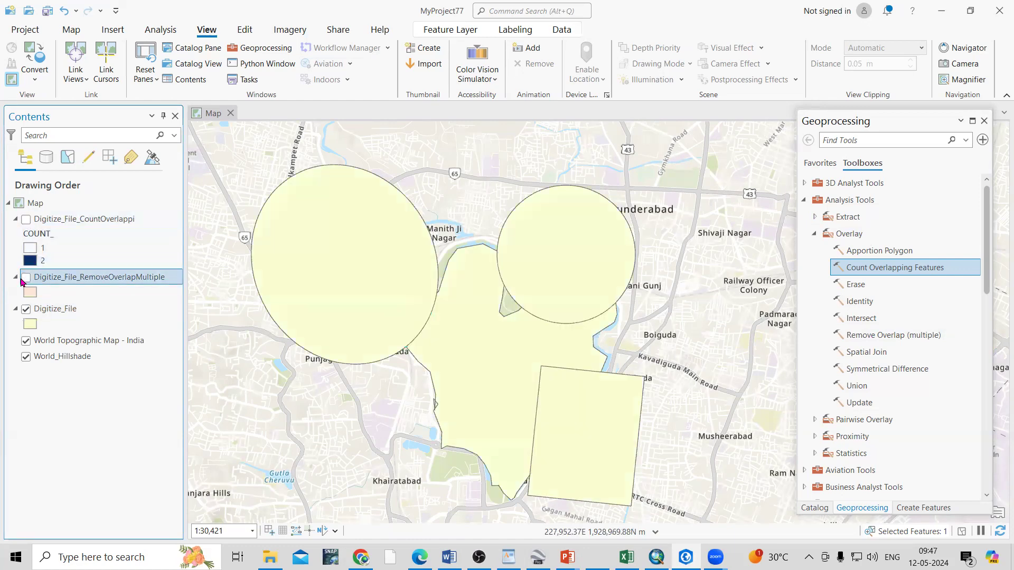
pyautogui.click(26, 277)
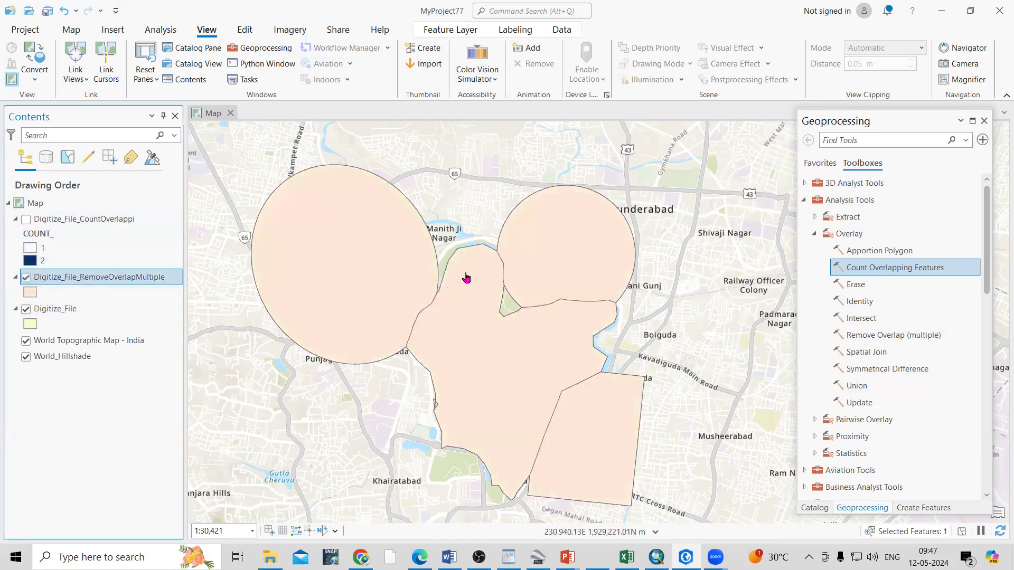
pyautogui.click(26, 277)
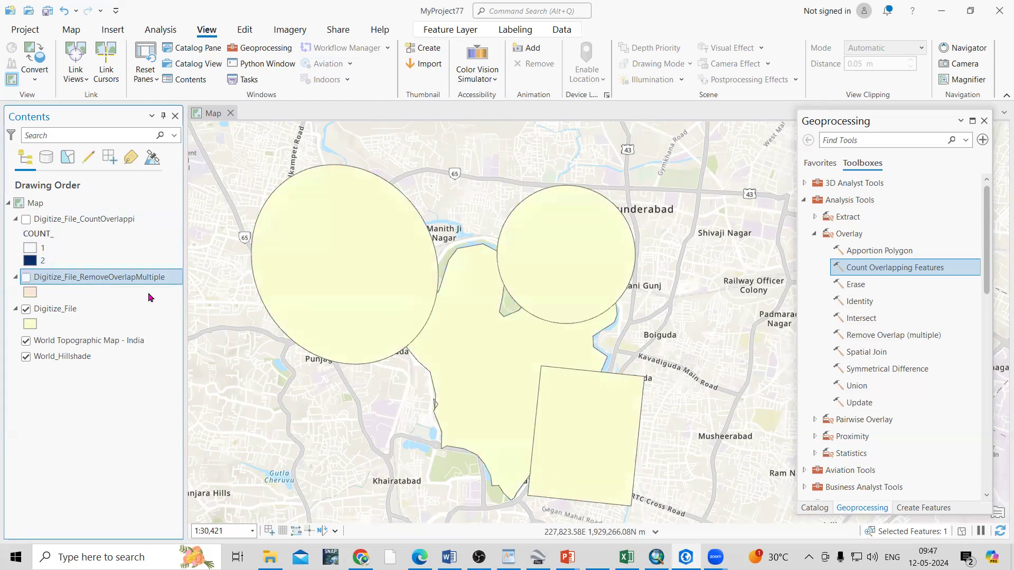
pyautogui.click(25, 277)
pyautogui.click(26, 278)
pyautogui.scroll(-2, 337, 278)
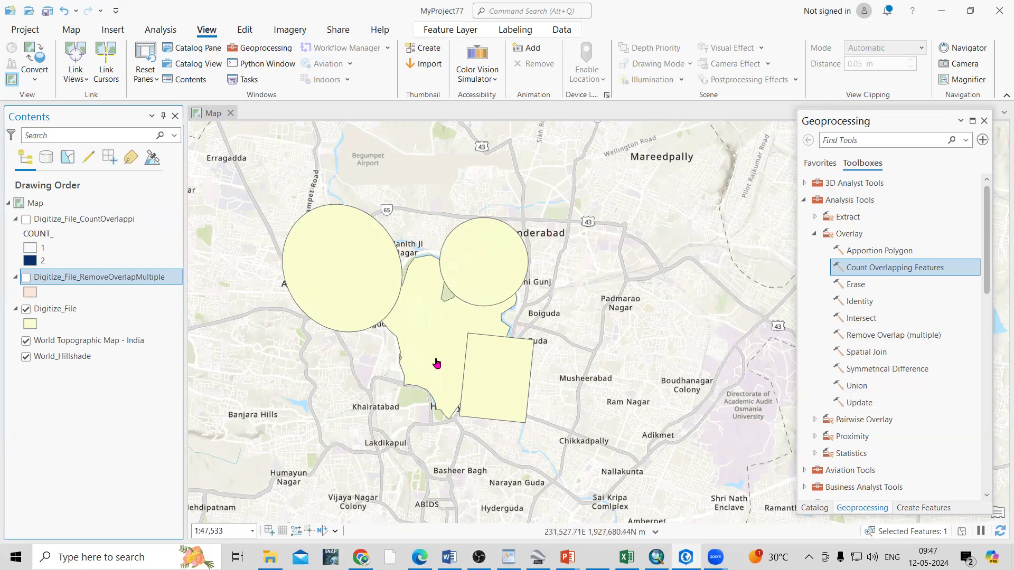
pyautogui.scroll(2, 378, 308)
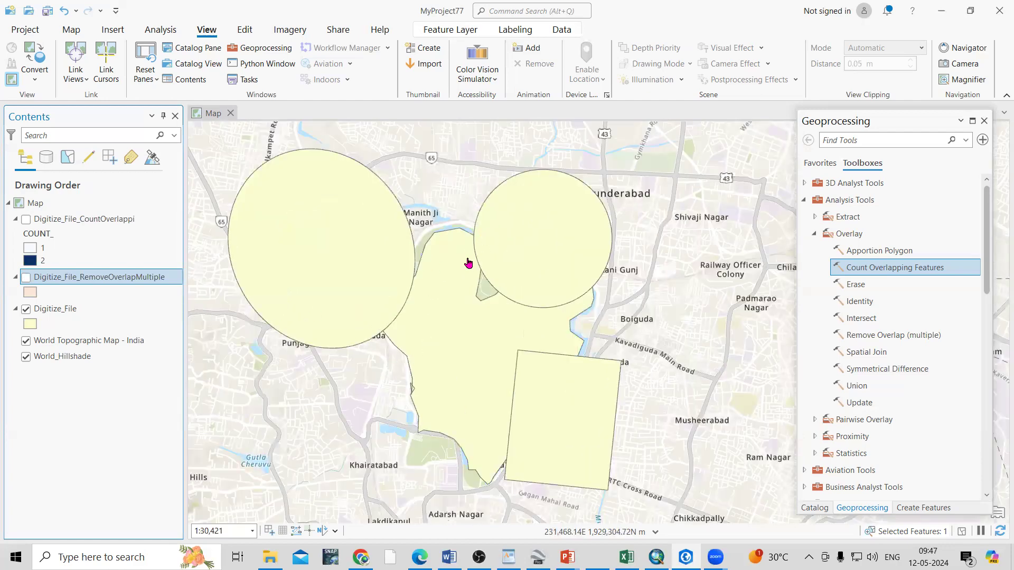
pyautogui.click(59, 312)
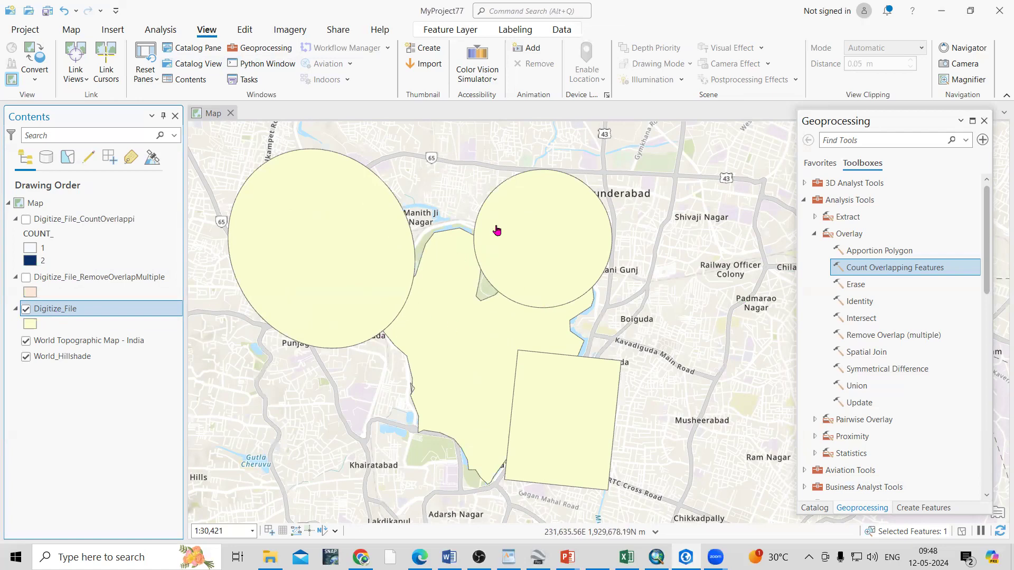
# Briefly hide and re-show the Digitize_File layer, then refocus the Geoprocessing pane
pyautogui.click(25, 310)
pyautogui.click(24, 310)
pyautogui.moveTo(852, 183); pyautogui.dragTo(861, 200)
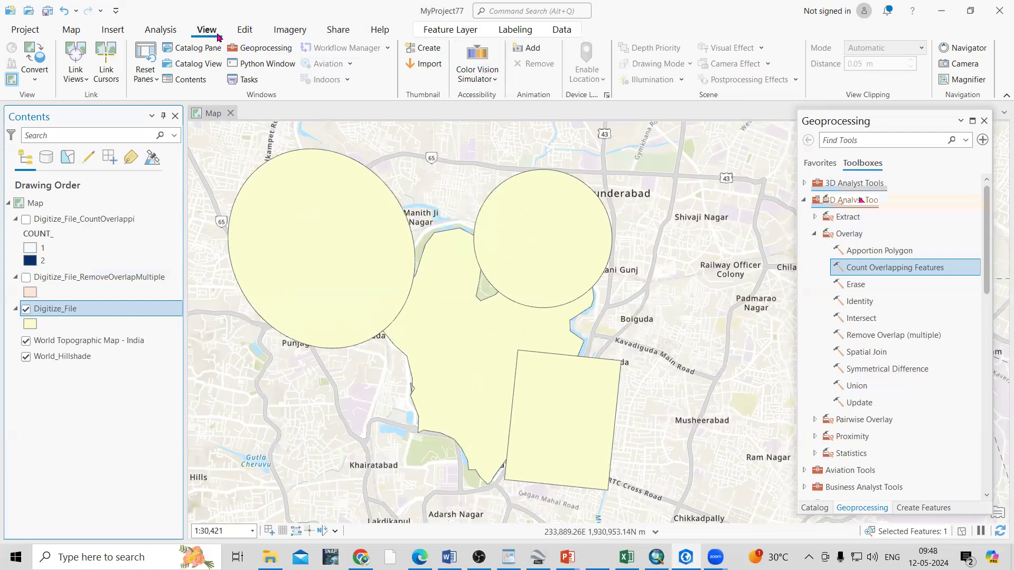
pyautogui.click(246, 47)
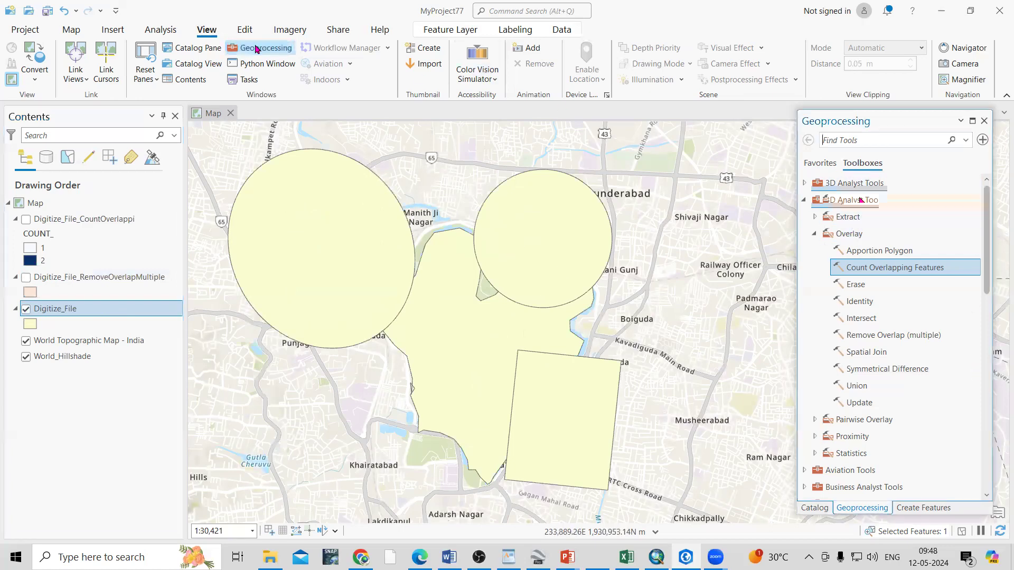
# Browse Analysis Tools > Overlay in the toolbox list and open Count Overlapping Features
pyautogui.click(830, 163)
pyautogui.click(860, 163)
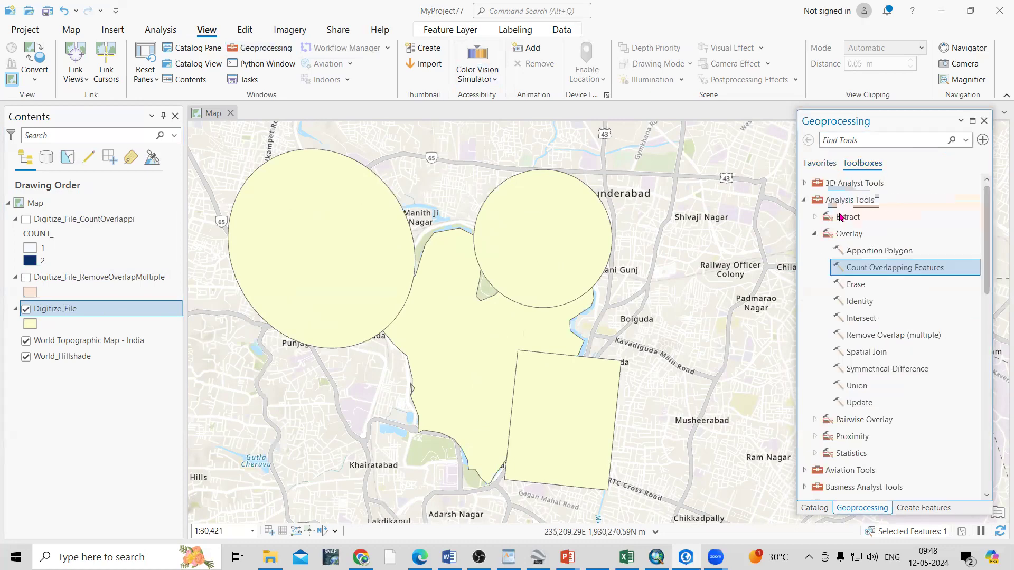
pyautogui.click(803, 201)
pyautogui.click(803, 200)
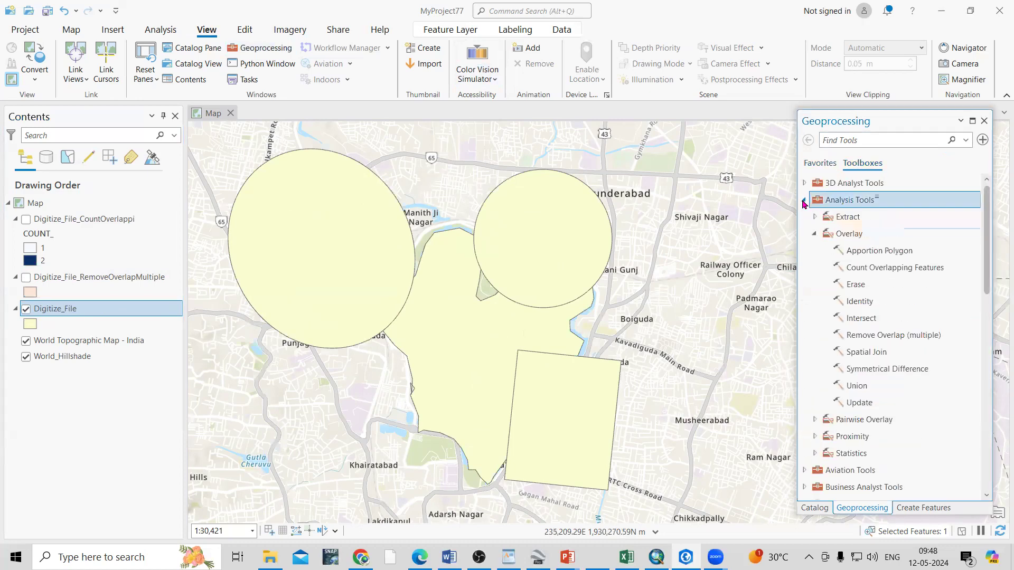
pyautogui.click(816, 235)
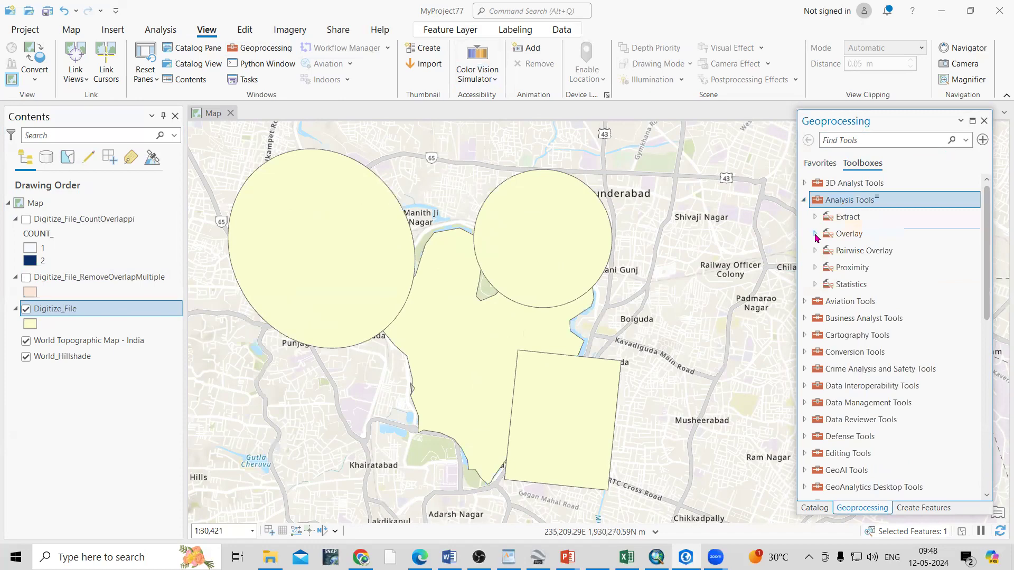
pyautogui.click(816, 235)
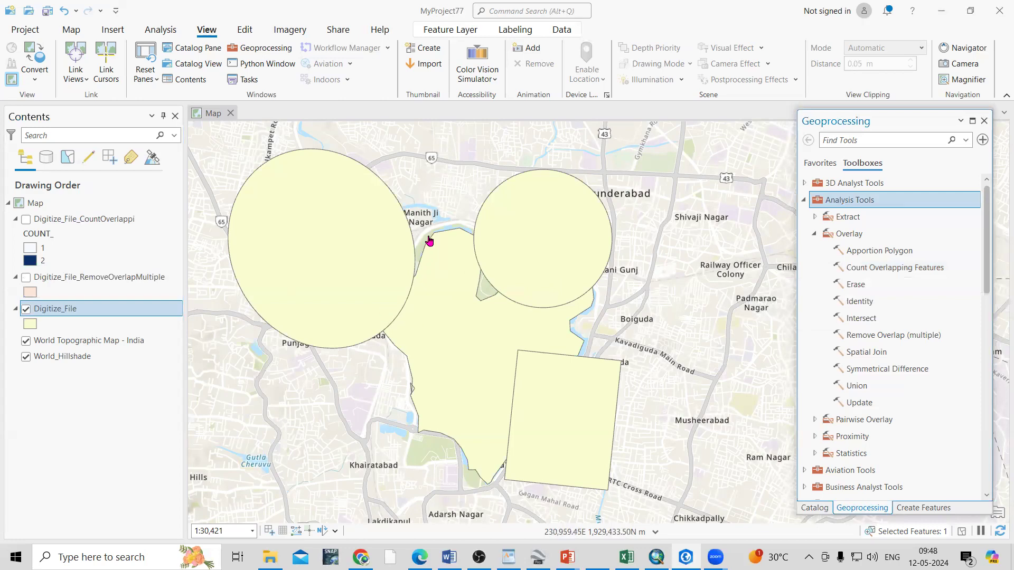
pyautogui.click(875, 267)
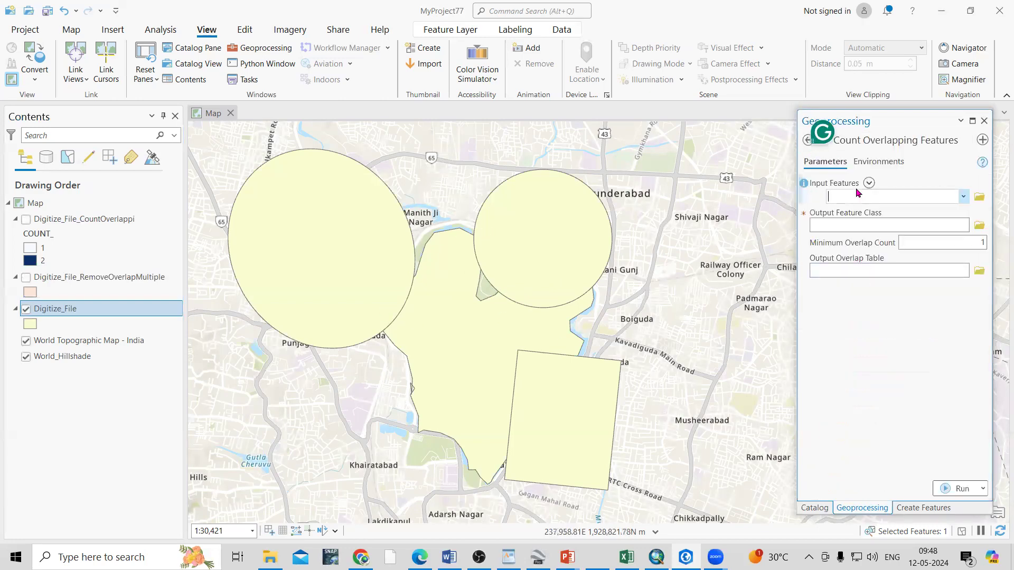
# Run Count Overlapping Features with Digitize_File as input, keeping the default output name
pyautogui.moveTo(98, 309); pyautogui.dragTo(877, 197)
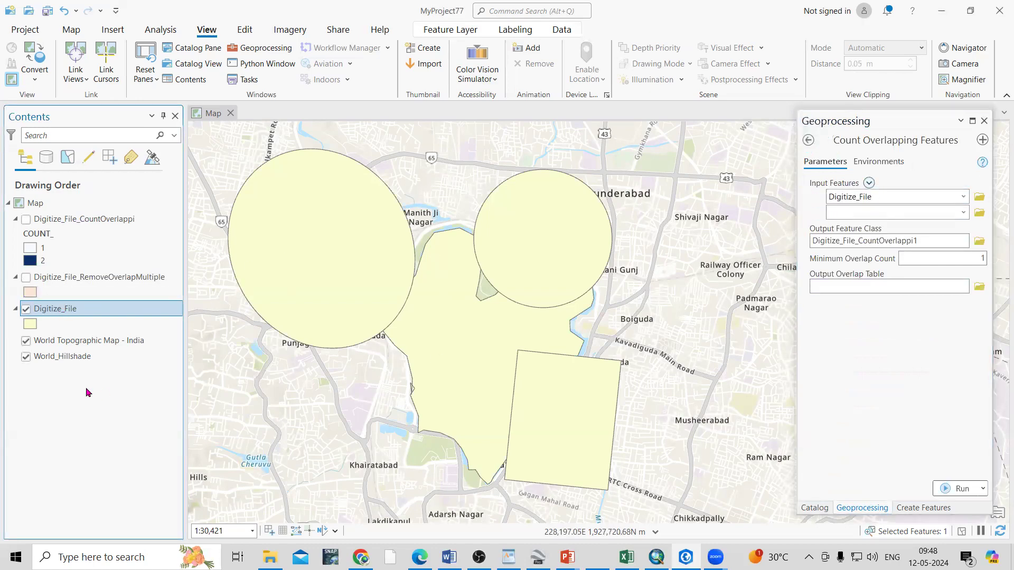
pyautogui.click(963, 197)
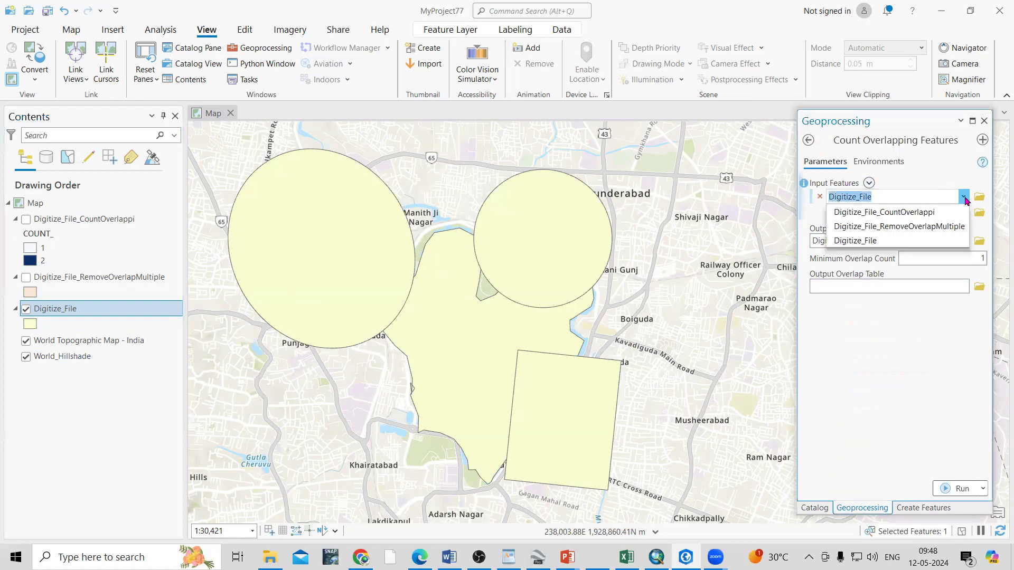
pyautogui.click(850, 241)
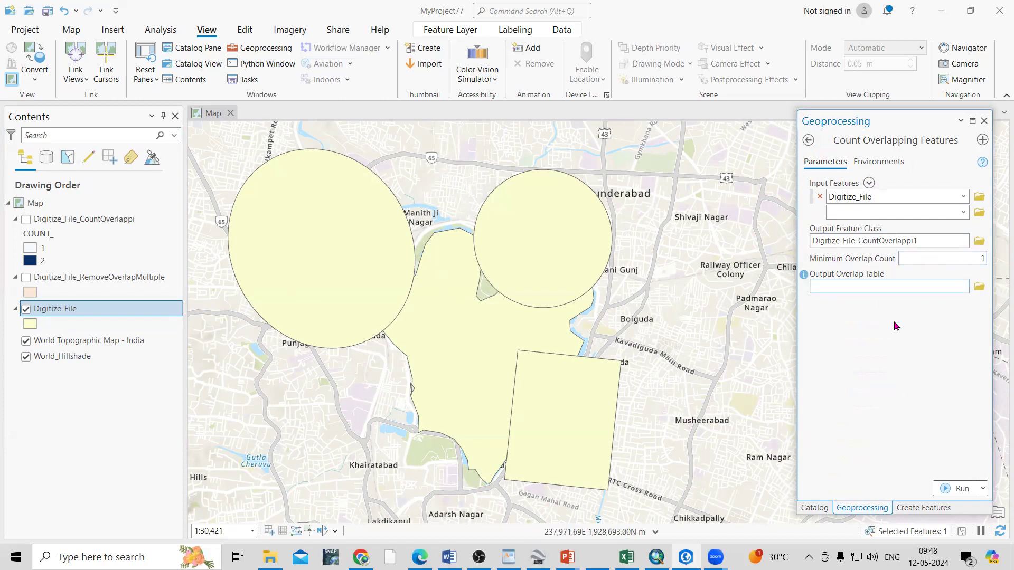
pyautogui.click(962, 492)
pyautogui.moveTo(960, 495)
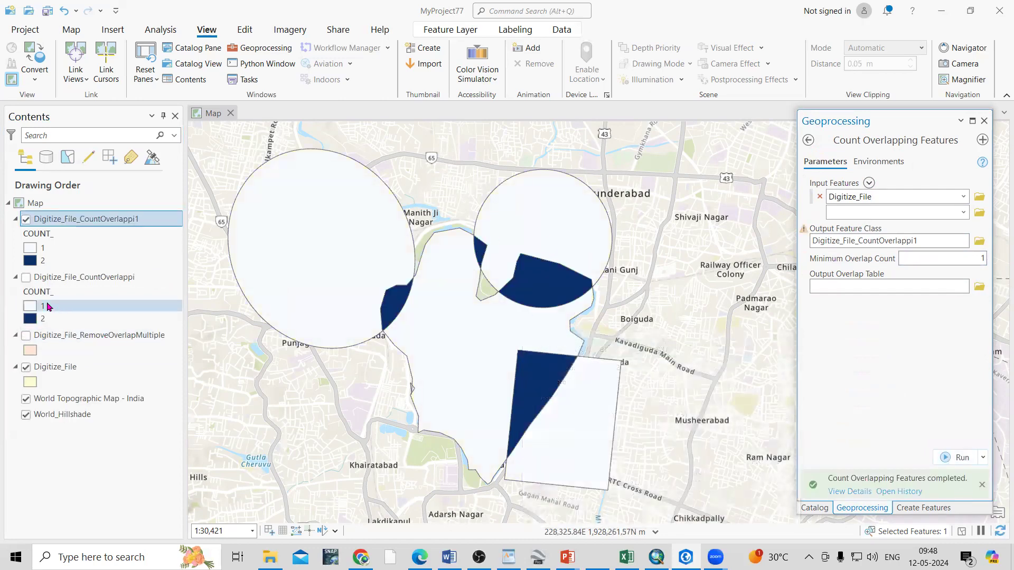
# Open the attribute table of the Digitize_File_CountOverlappi1 layer
pyautogui.rightClick(37, 221)
pyautogui.click(95, 144)
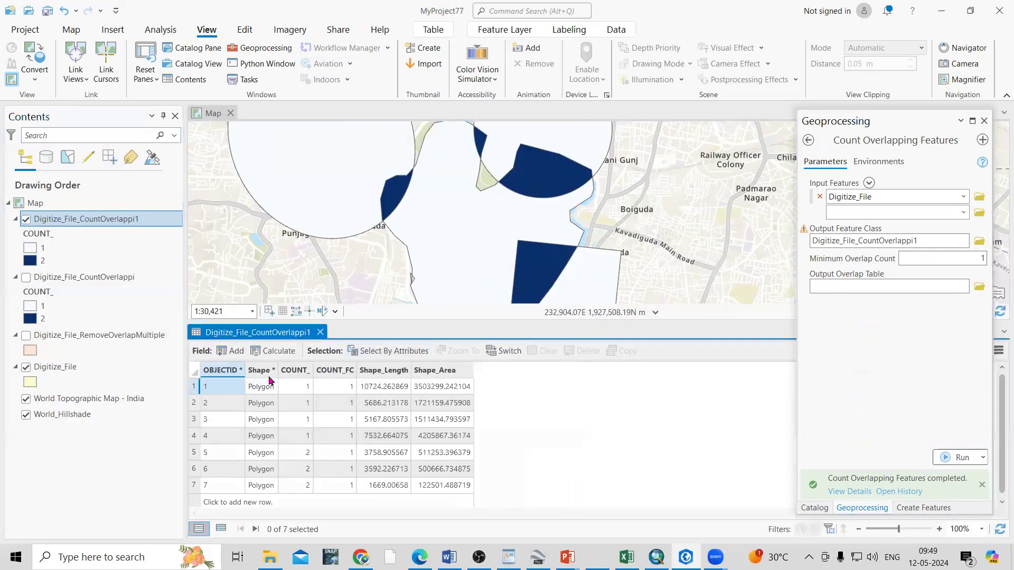
pyautogui.scroll(-3, 328, 261)
pyautogui.scroll(2, 329, 222)
pyautogui.scroll(-1, 211, 471)
pyautogui.scroll(1, 211, 472)
# Select records 1 through 7 in turn to inspect each polygon and its COUNT_ value
pyautogui.click(194, 387)
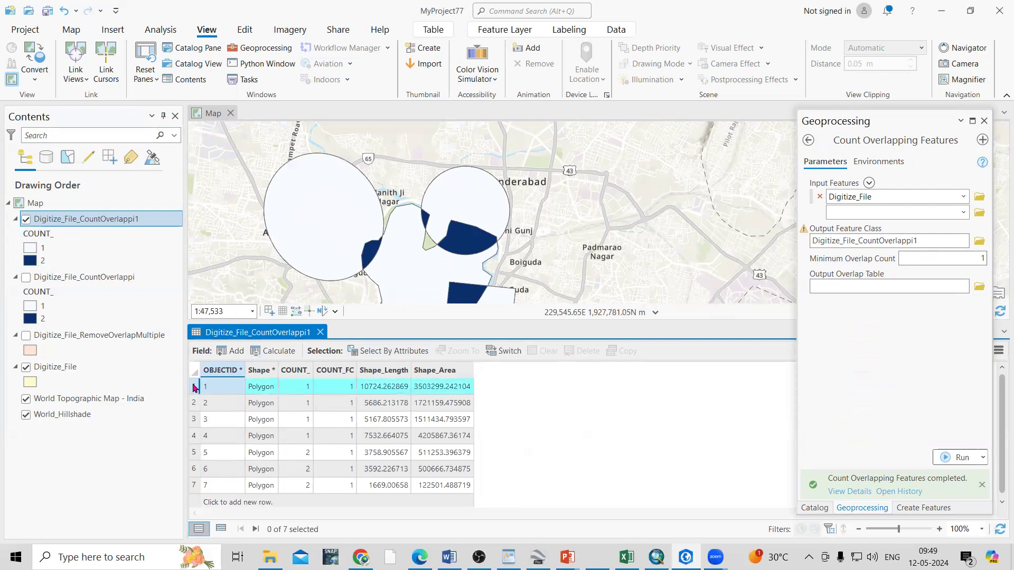
pyautogui.scroll(-2, 441, 207)
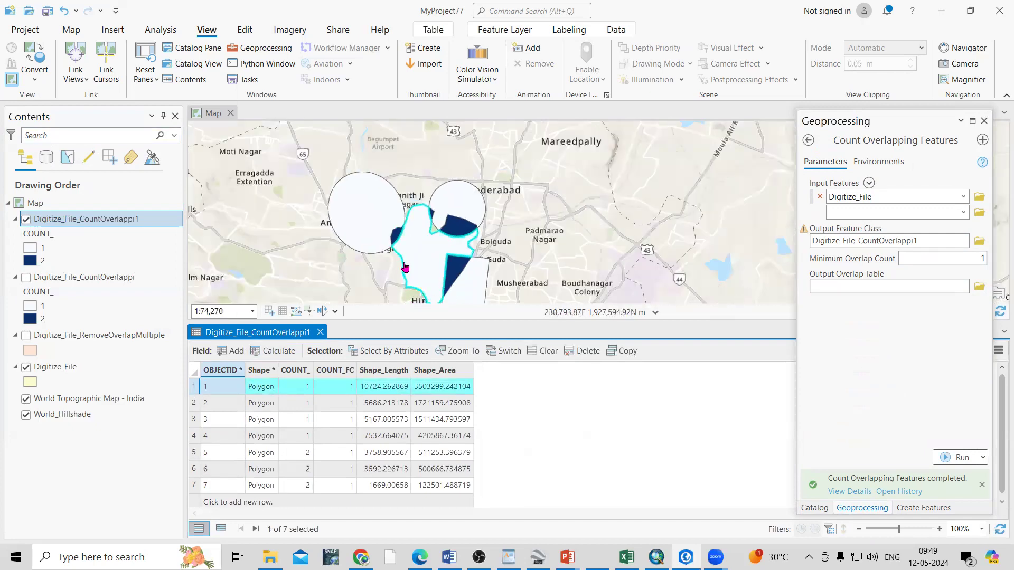
pyautogui.click(194, 404)
pyautogui.click(194, 423)
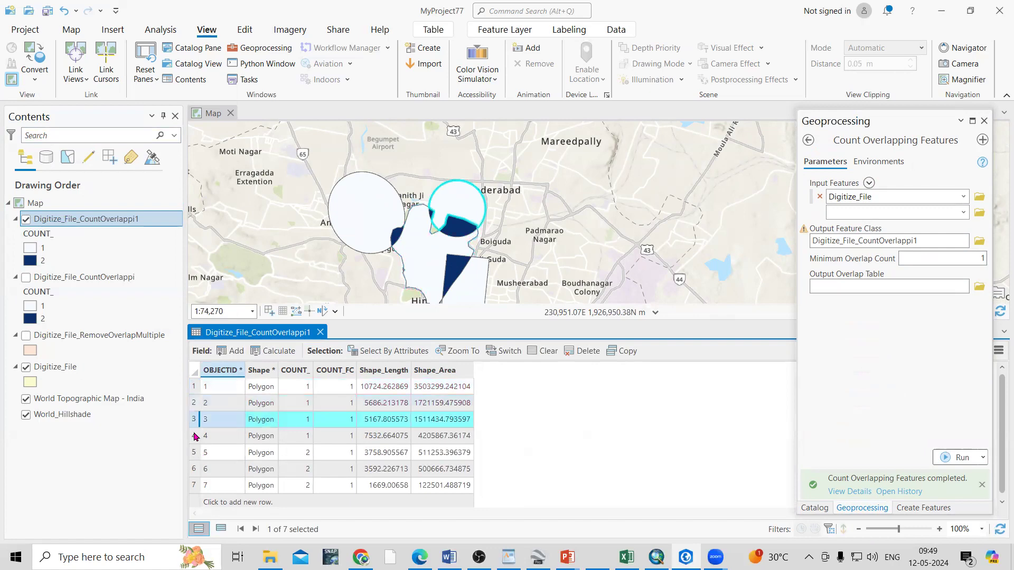
pyautogui.click(195, 437)
pyautogui.click(195, 453)
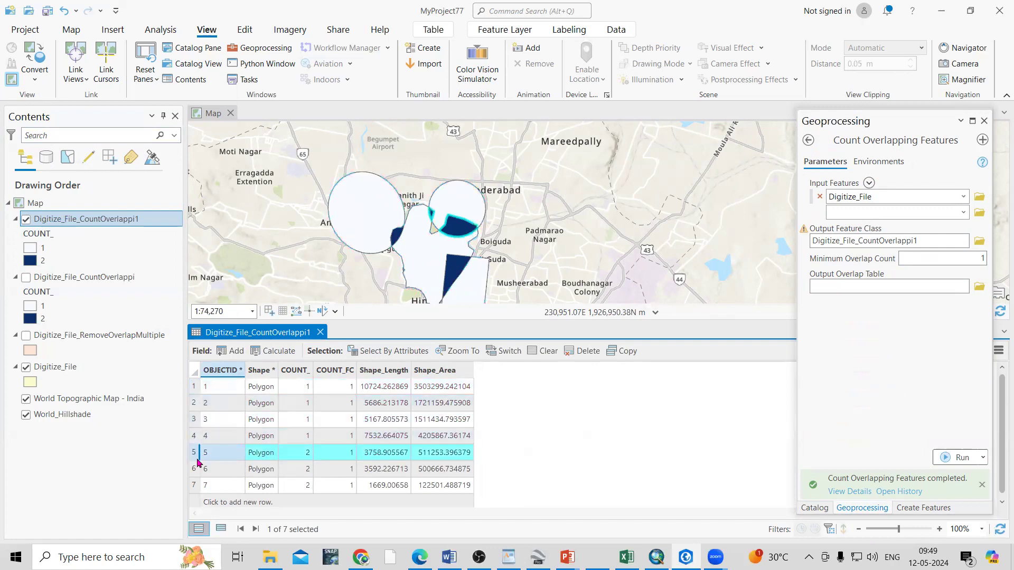
pyautogui.click(194, 468)
pyautogui.scroll(-3, 431, 204)
pyautogui.scroll(5, 431, 204)
pyautogui.scroll(-3, 431, 206)
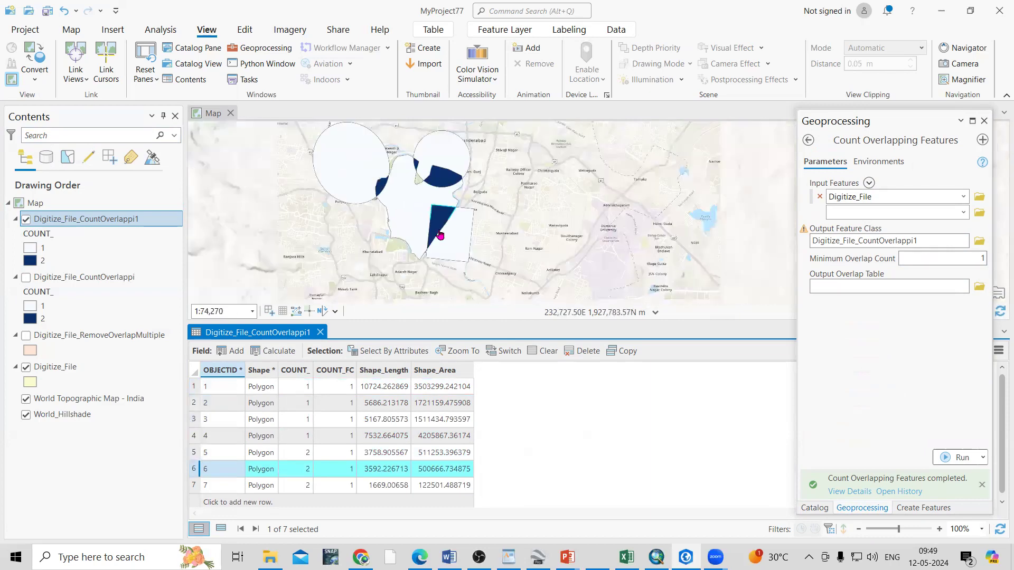
pyautogui.scroll(3, 478, 272)
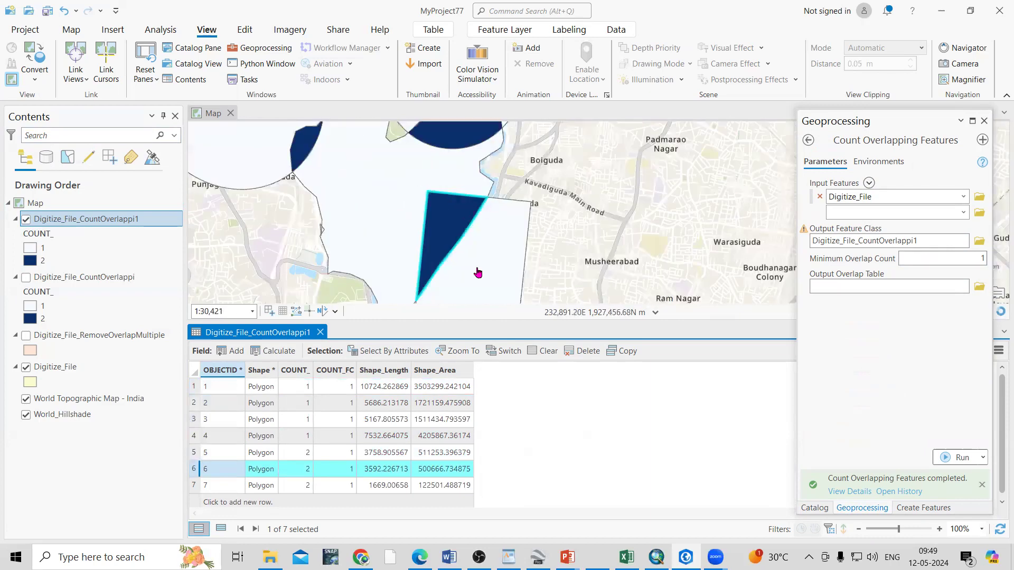
pyautogui.click(194, 485)
pyautogui.scroll(-2, 343, 241)
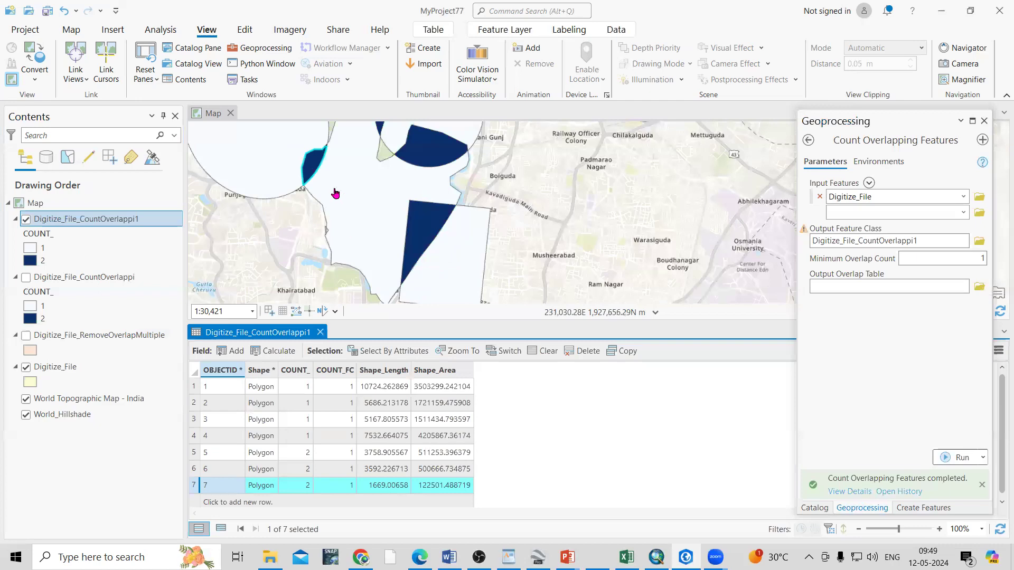
pyautogui.scroll(-1, 220, 482)
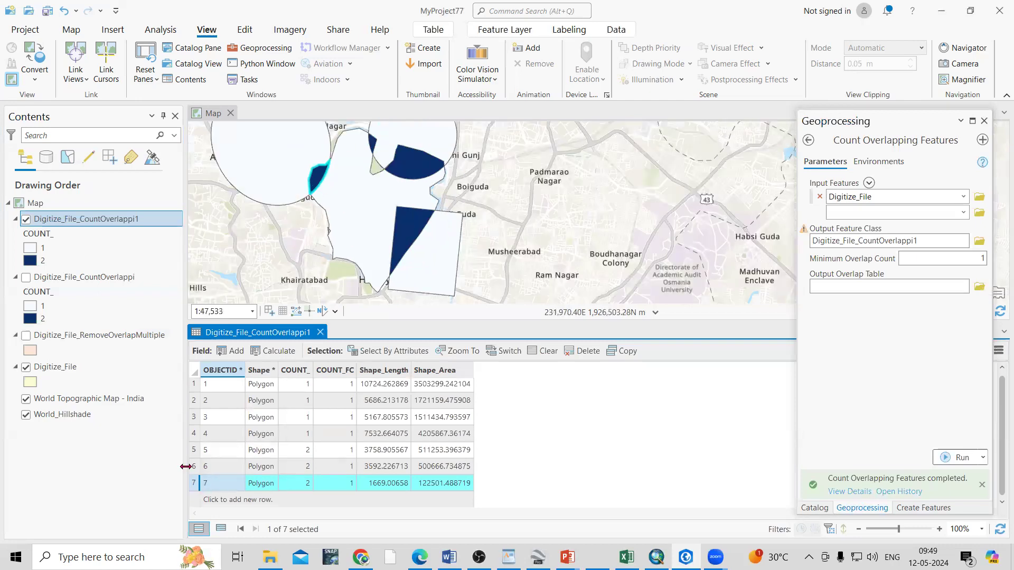
# Close the overlap-count attribute table and go back to the Overlay tools list
pyautogui.click(319, 332)
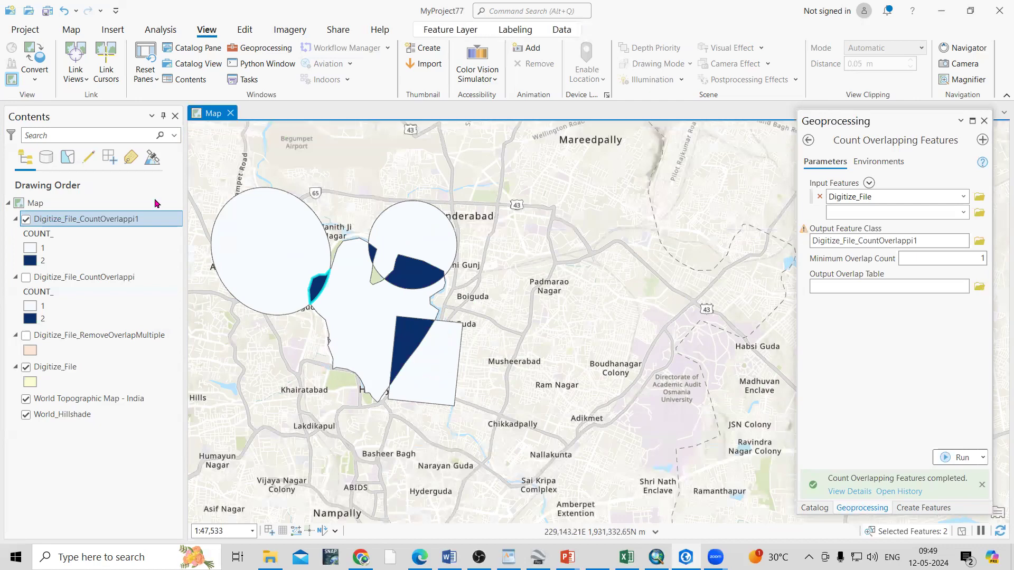
pyautogui.click(808, 142)
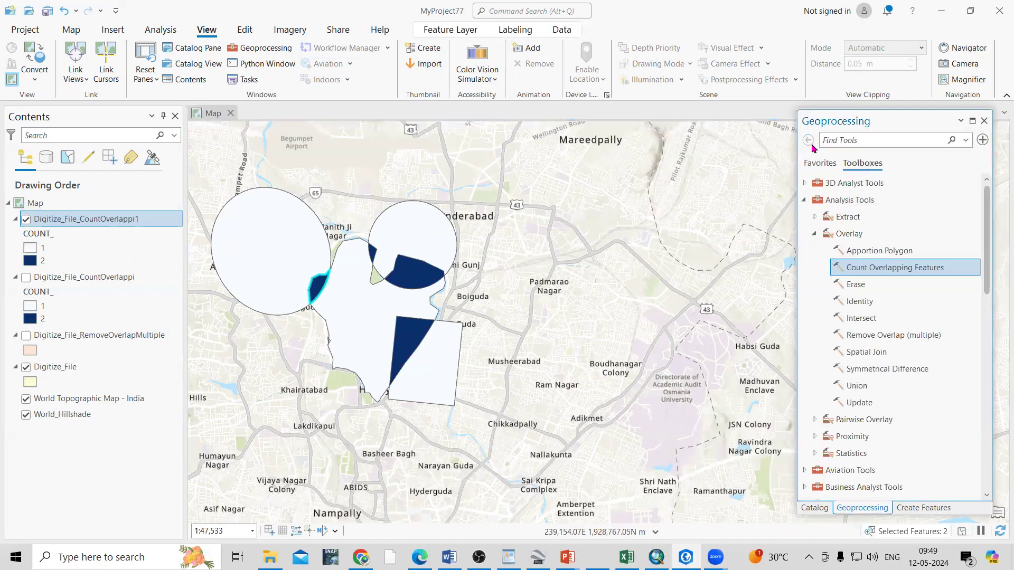
# Run Intersect on Digitize_File, keeping the output name Digitize_File_Intersect
pyautogui.click(873, 321)
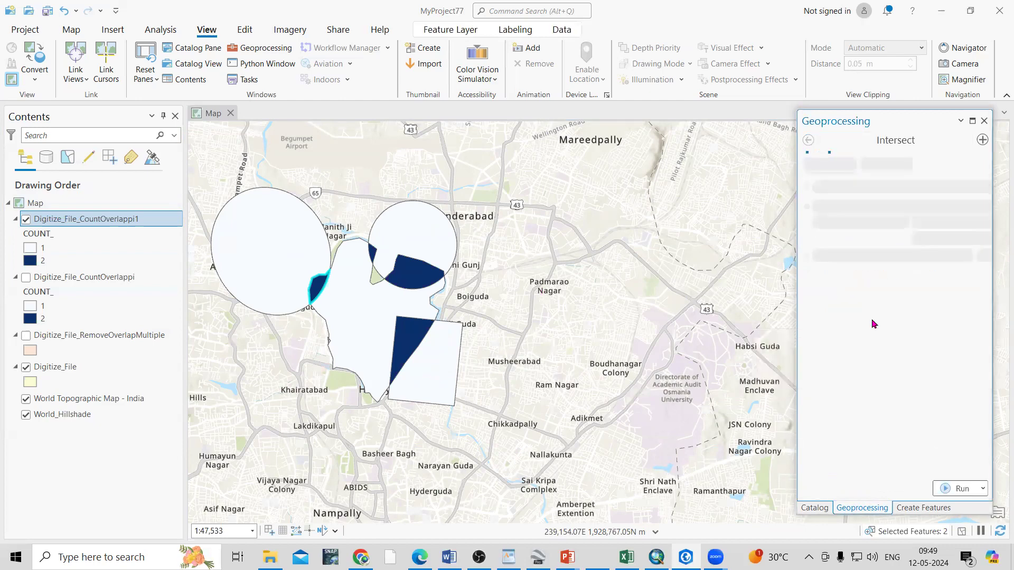
pyautogui.click(904, 225)
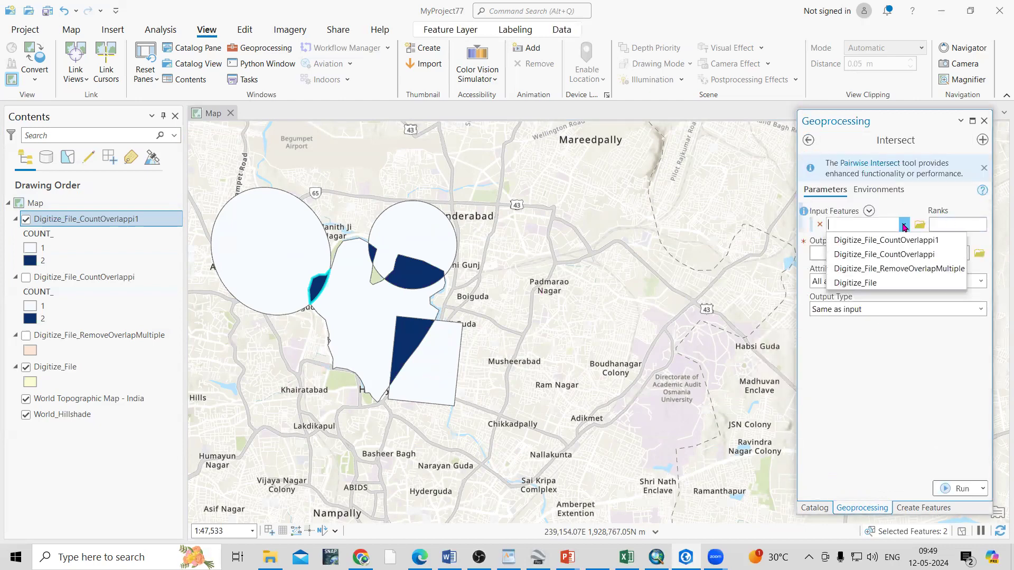
pyautogui.click(845, 282)
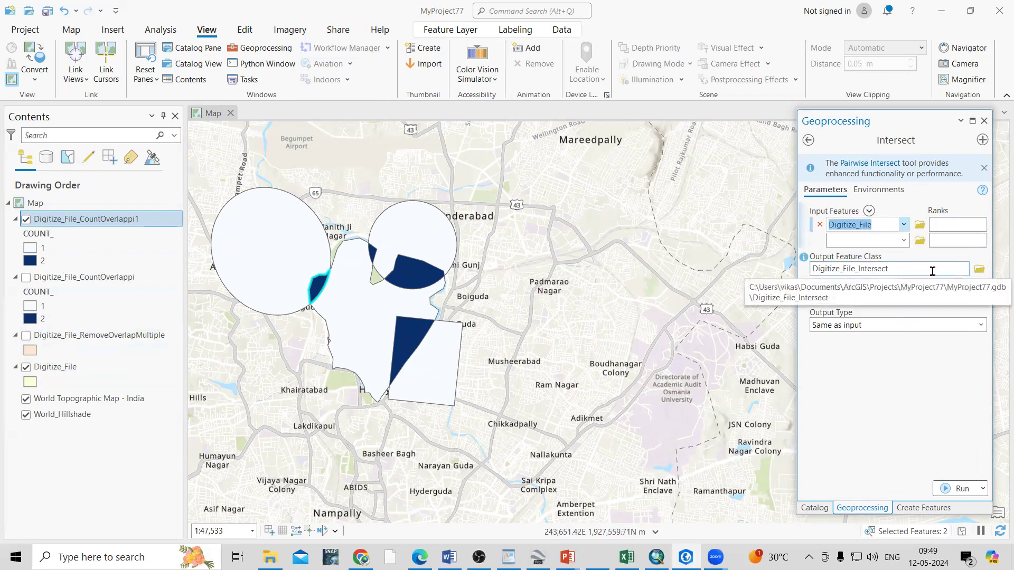
pyautogui.click(912, 396)
pyautogui.click(956, 489)
pyautogui.moveTo(905, 476)
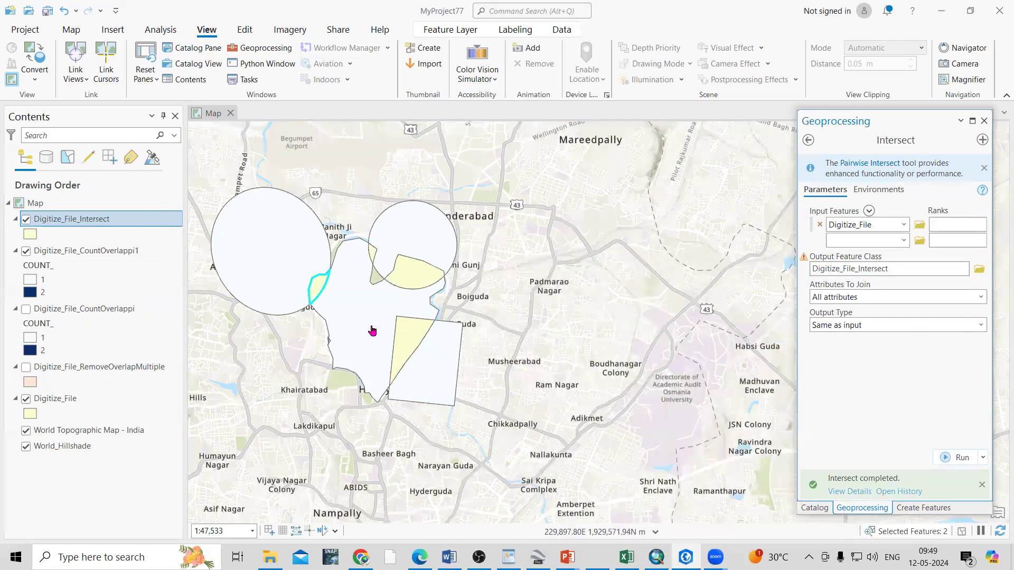
# Toggle the Intersect, CountOverlappi1, CountOverlappi and remove-overlap layers to compare, then return to Overlay tools
pyautogui.click(25, 220)
pyautogui.click(25, 220)
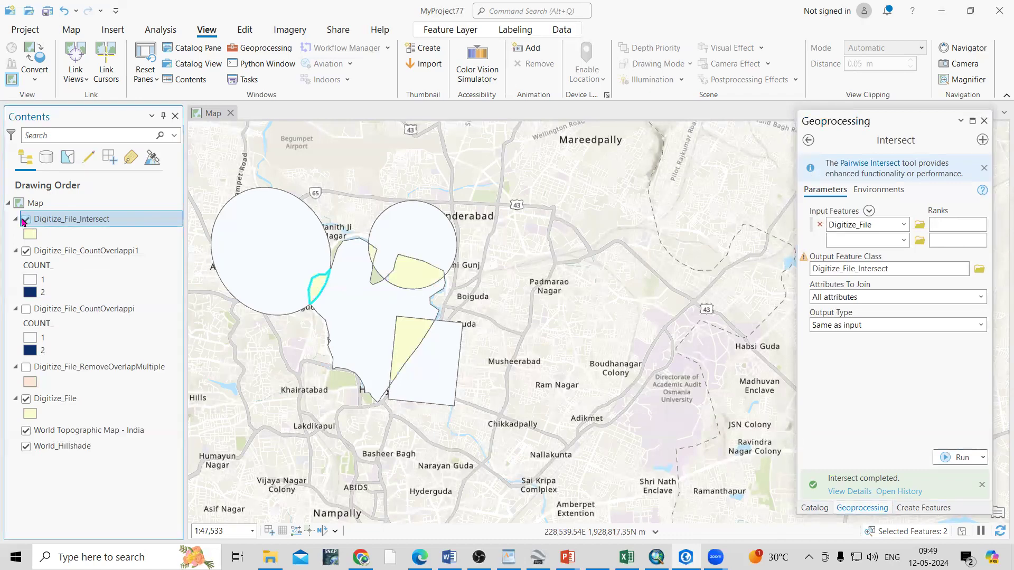
pyautogui.click(26, 251)
pyautogui.click(24, 220)
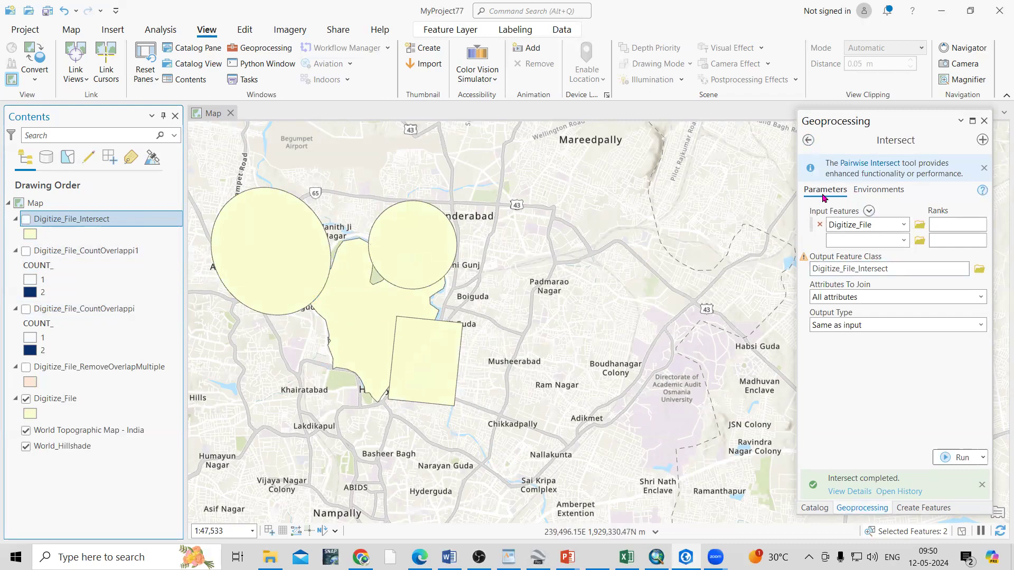
pyautogui.click(25, 367)
pyautogui.click(26, 310)
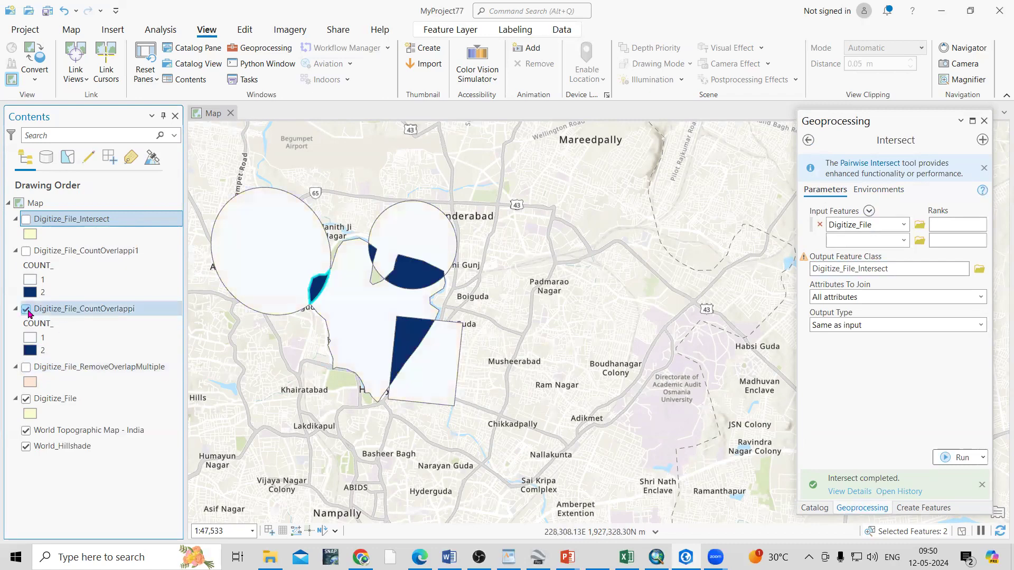
pyautogui.click(26, 310)
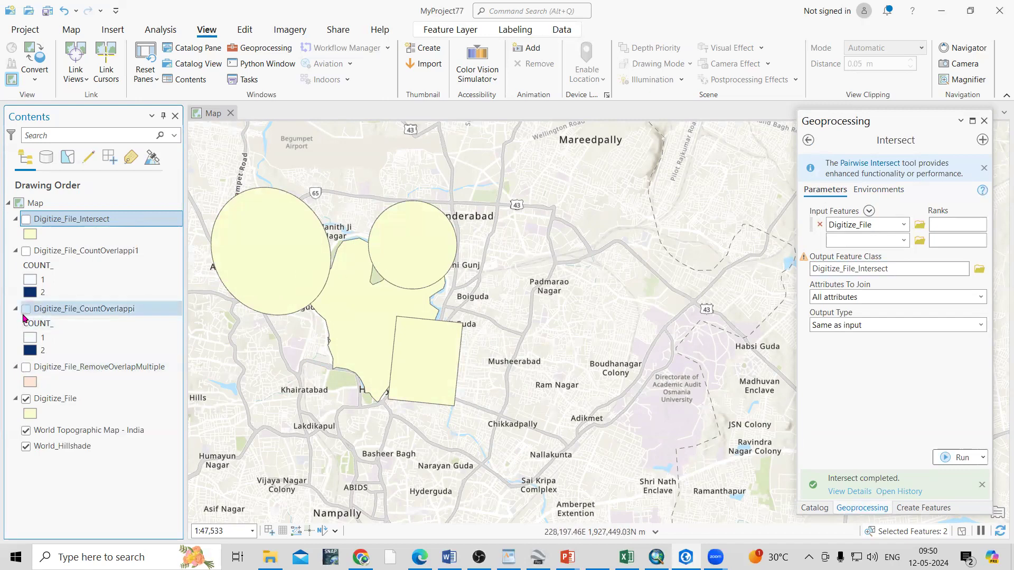
pyautogui.click(25, 400)
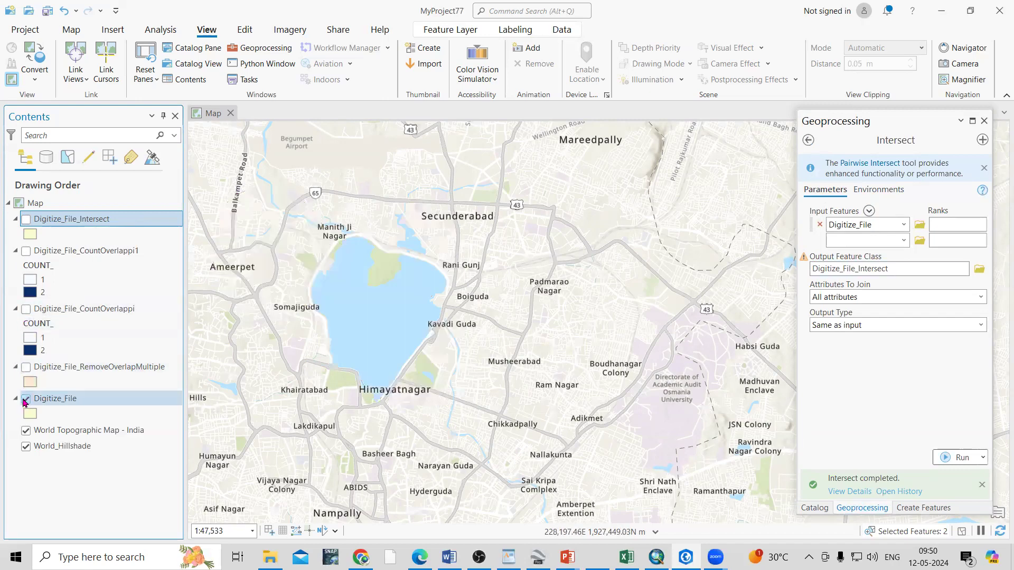
pyautogui.click(809, 141)
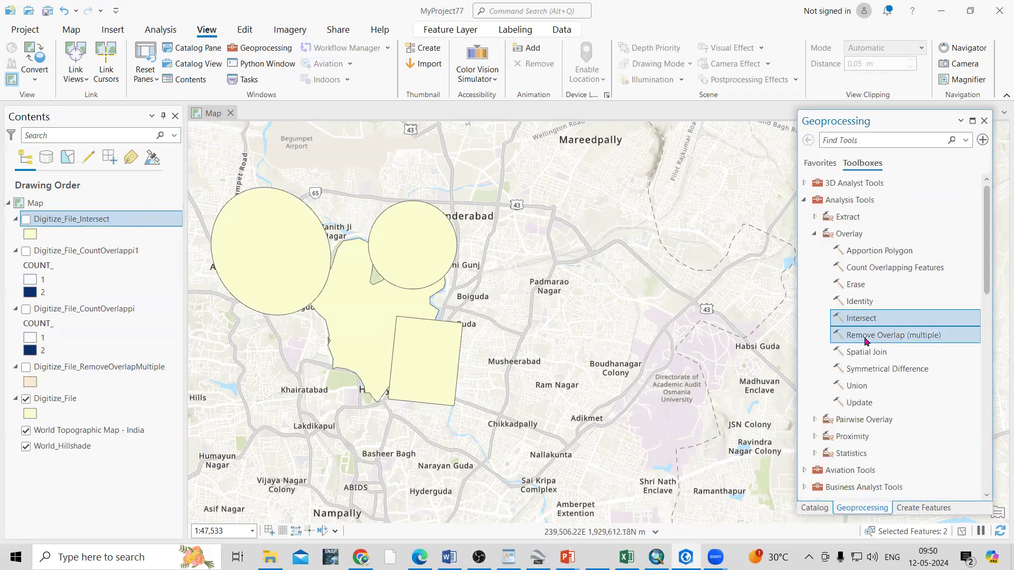
# Run Remove Overlap (multiple) on Digitize_File using the Center Line method
pyautogui.click(905, 338)
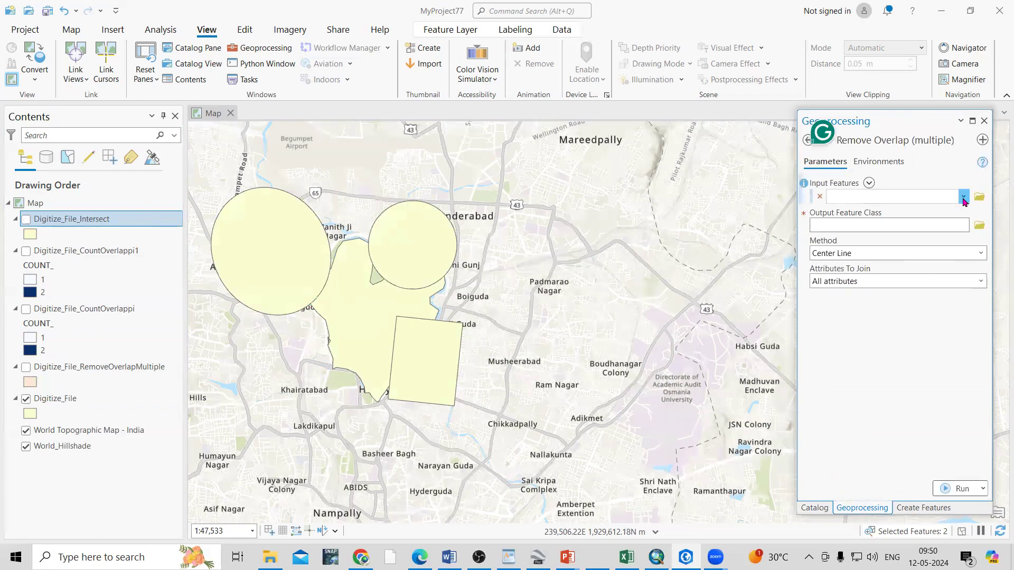
pyautogui.click(963, 197)
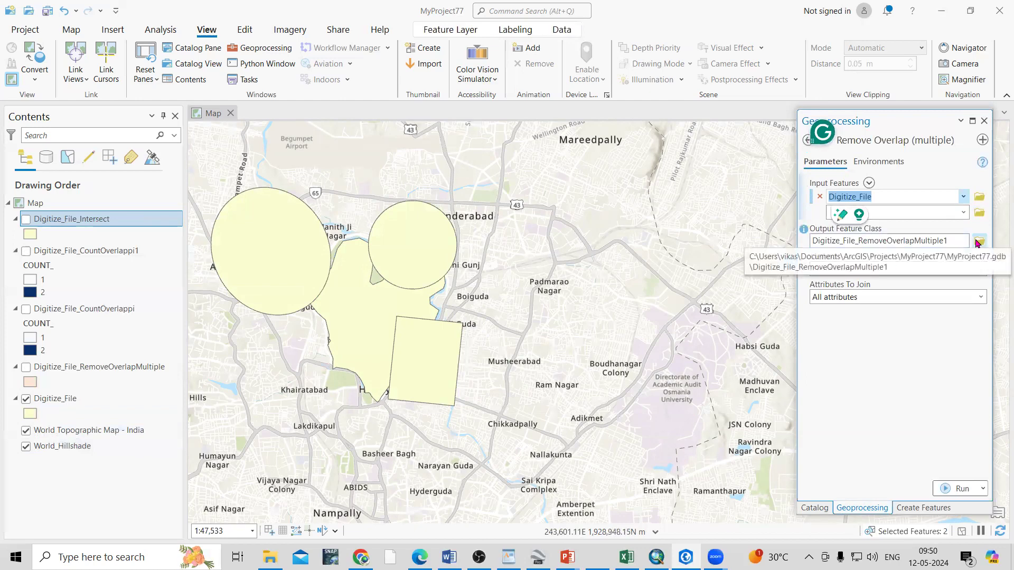
pyautogui.click(980, 270)
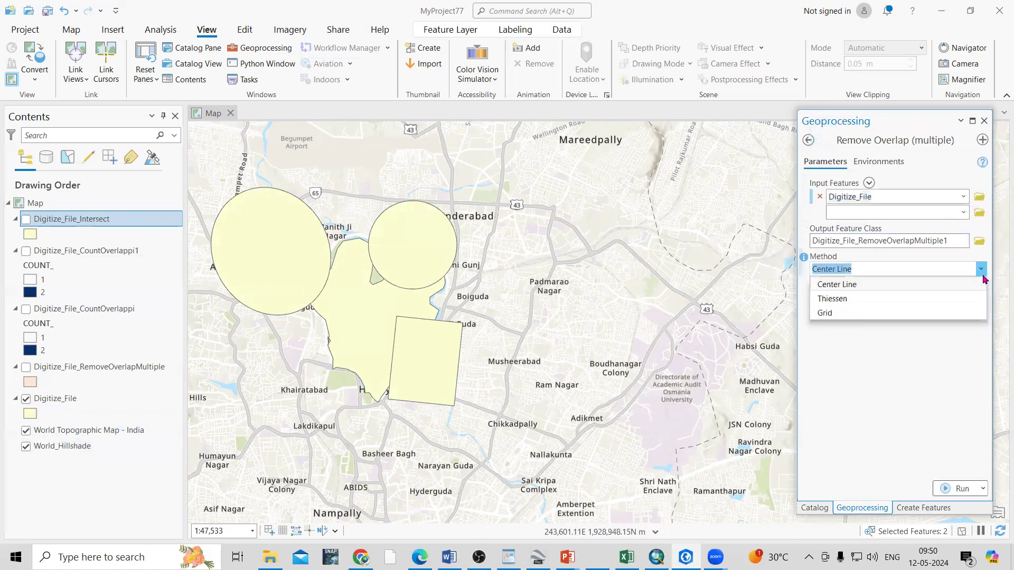
pyautogui.click(878, 287)
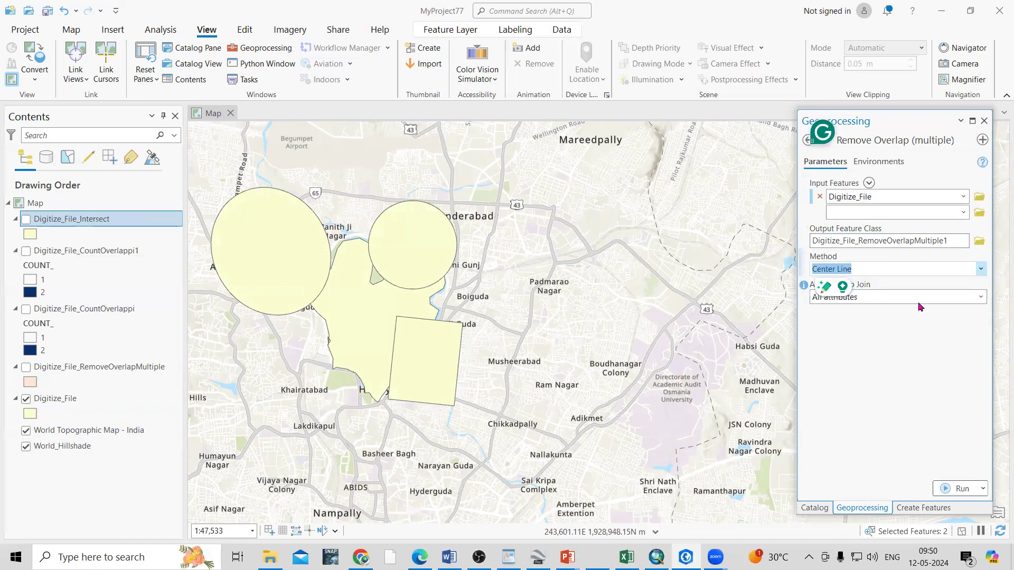
pyautogui.click(894, 402)
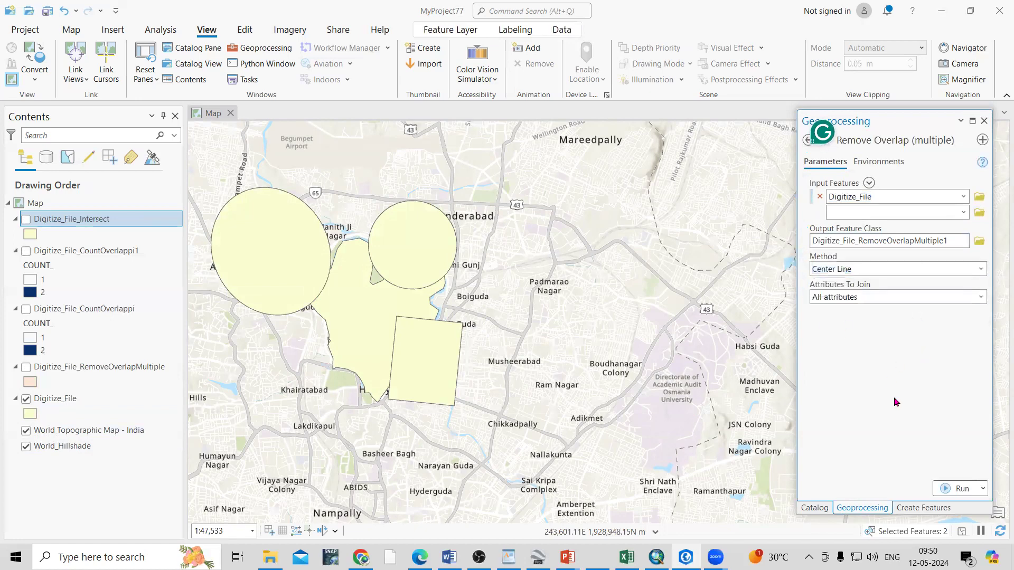
pyautogui.click(961, 489)
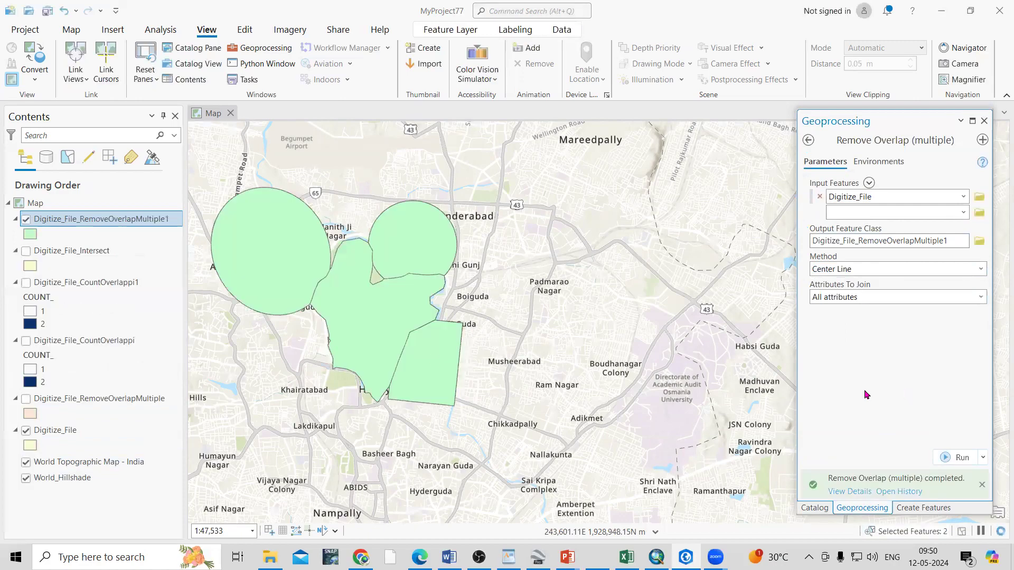
pyautogui.scroll(-2, 269, 272)
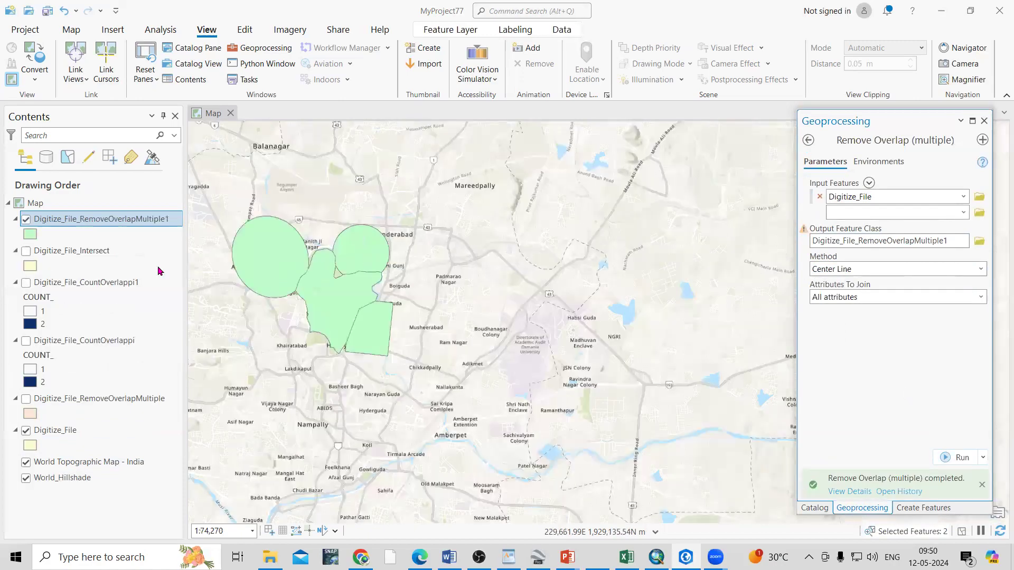
pyautogui.press(',')
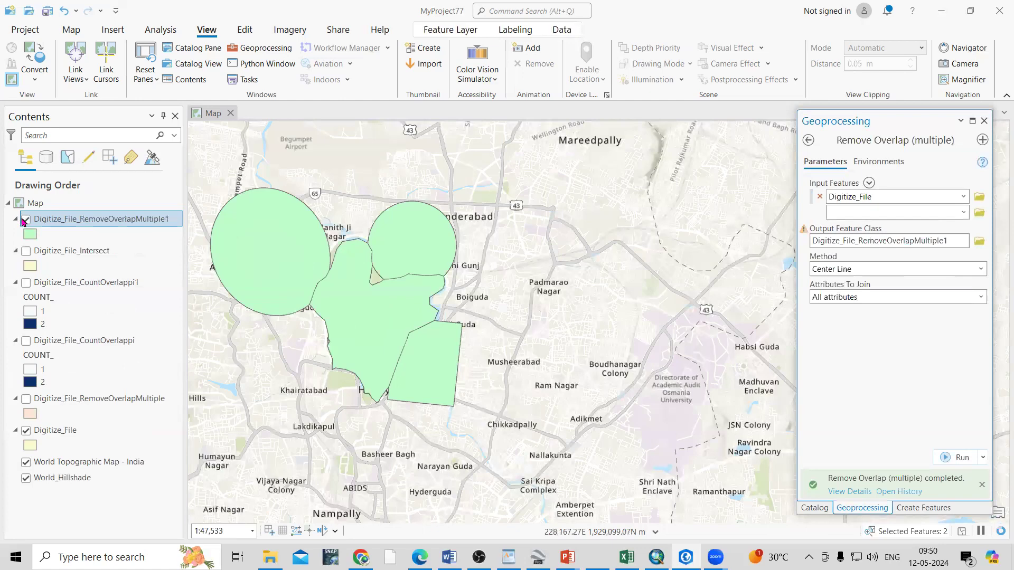
pyautogui.click(25, 219)
pyautogui.scroll(2, 308, 274)
pyautogui.scroll(2, 359, 244)
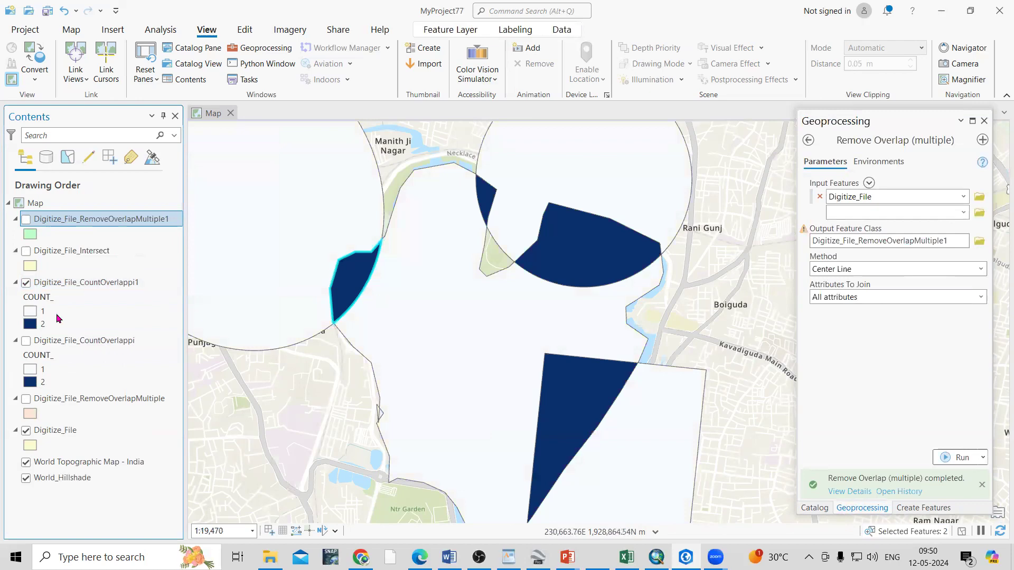
pyautogui.click(25, 284)
pyautogui.click(26, 220)
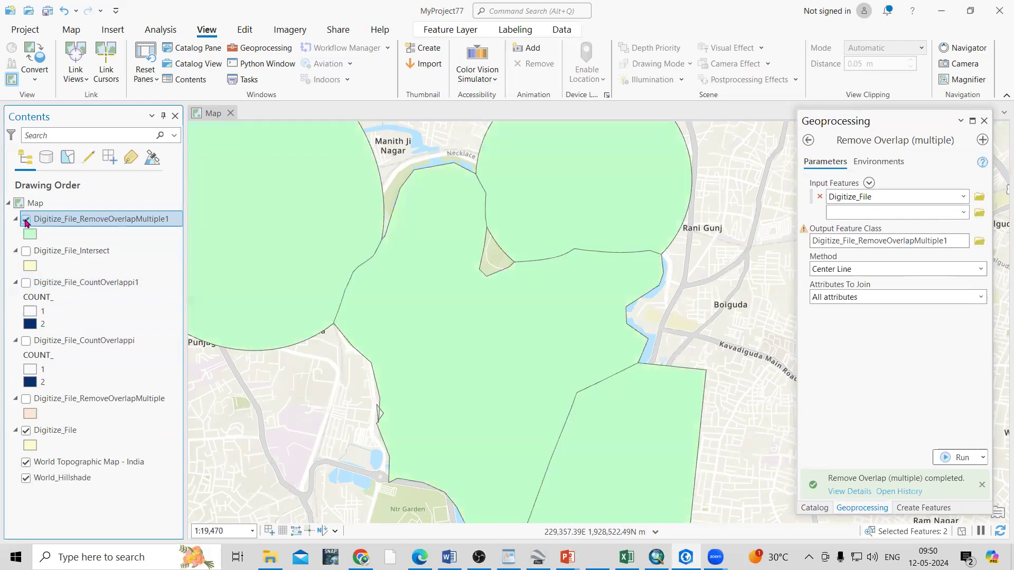
pyautogui.click(25, 220)
pyautogui.scroll(-2, 609, 292)
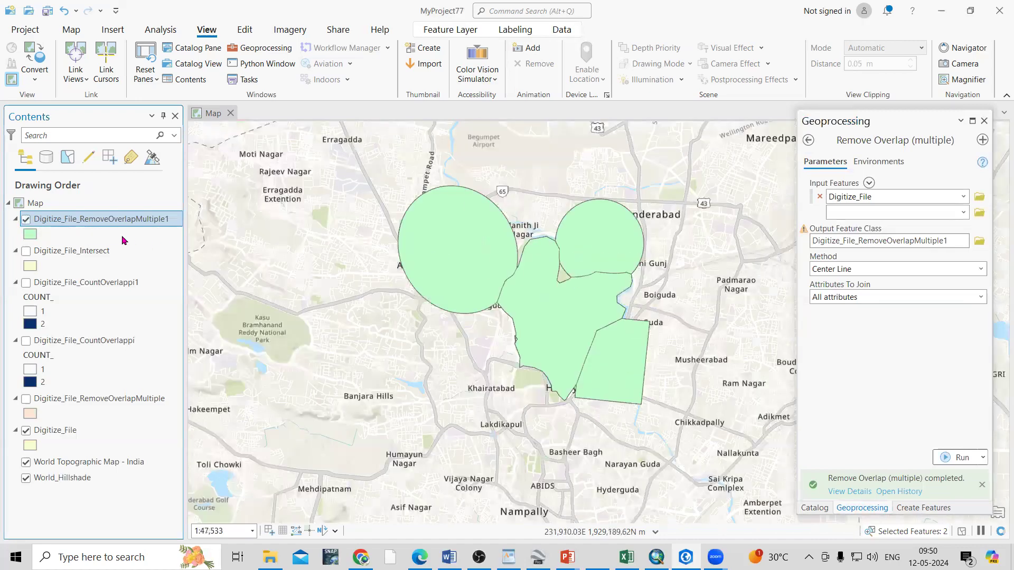
pyautogui.rightClick(181, 218)
pyautogui.click(222, 140)
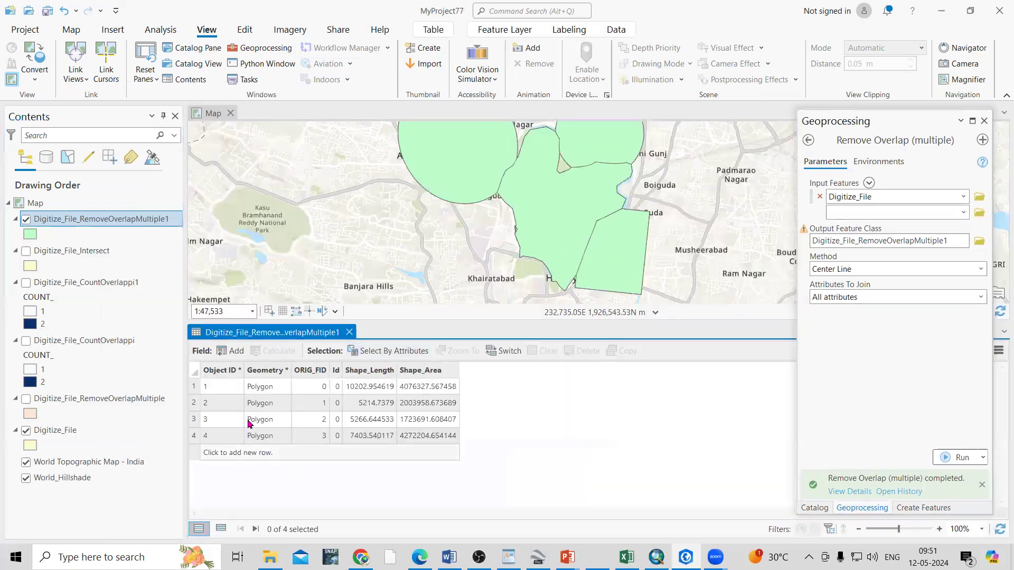
pyautogui.click(349, 332)
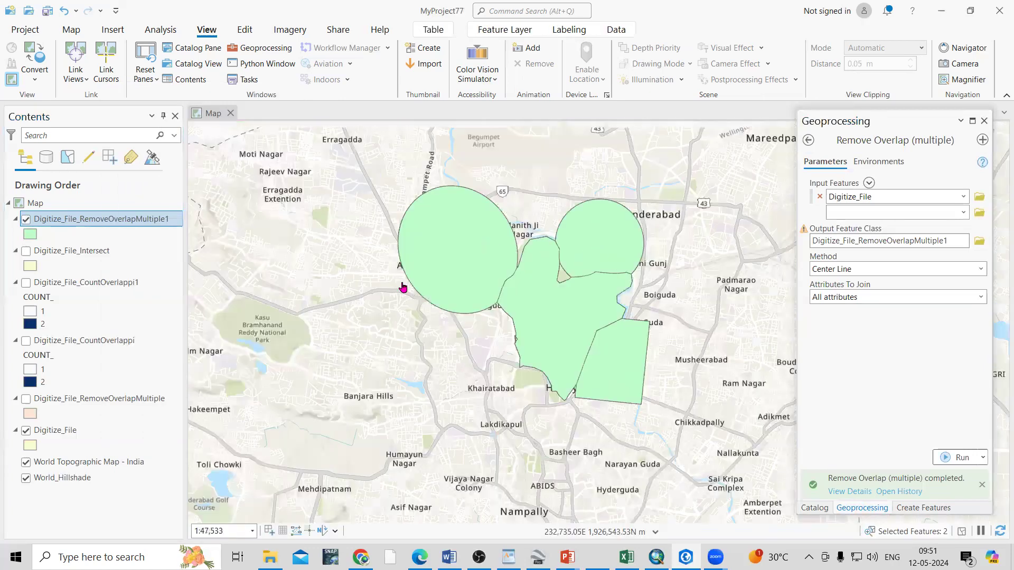
# Return from the Remove Overlap tool to the Overlay tools list
pyautogui.click(809, 139)
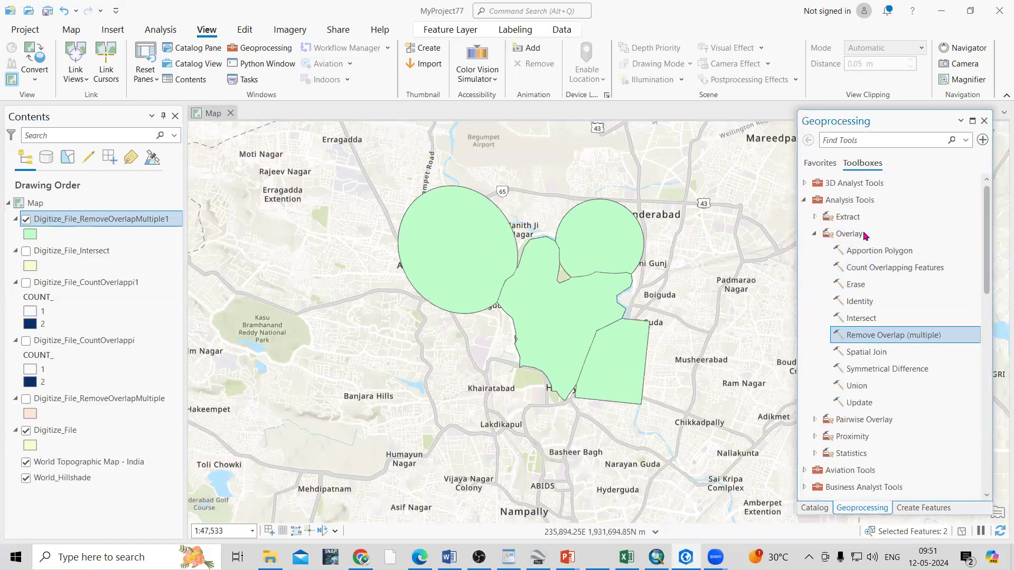